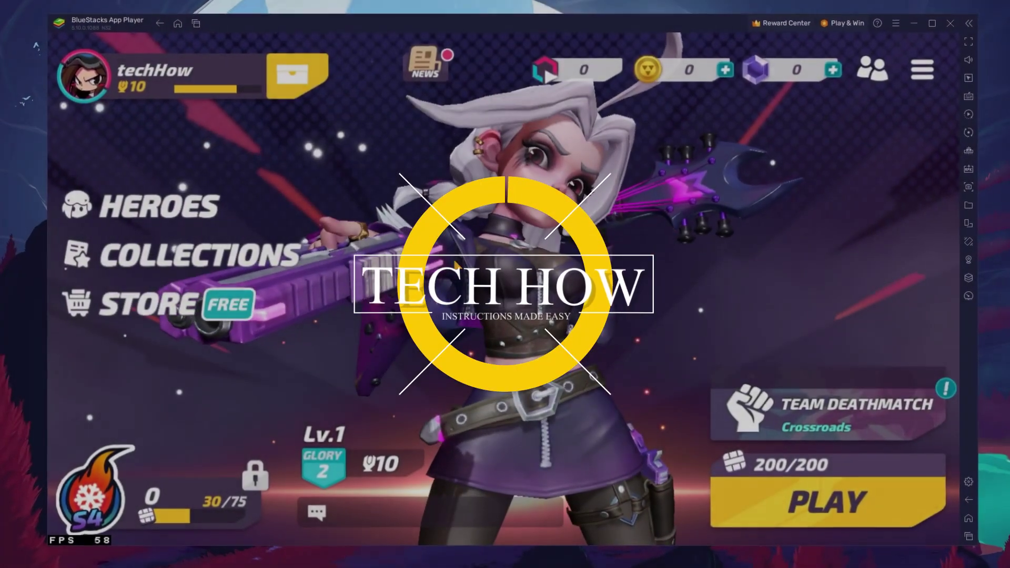
# View T3 Arena's Hall of Fame trophy rewards, then Skadi's hero details, and return to the lobby
pyautogui.click(169, 90)
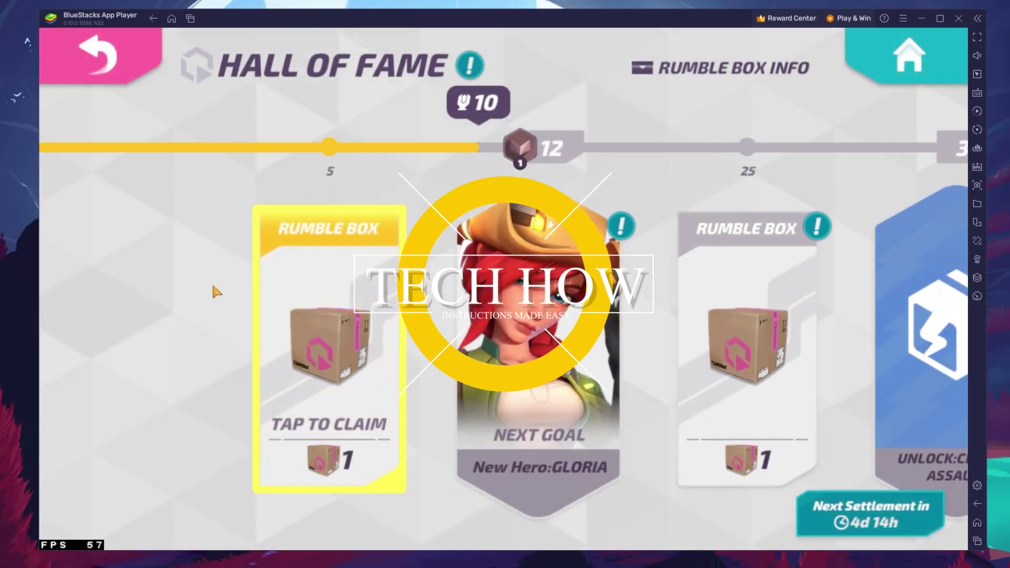
pyautogui.click(91, 102)
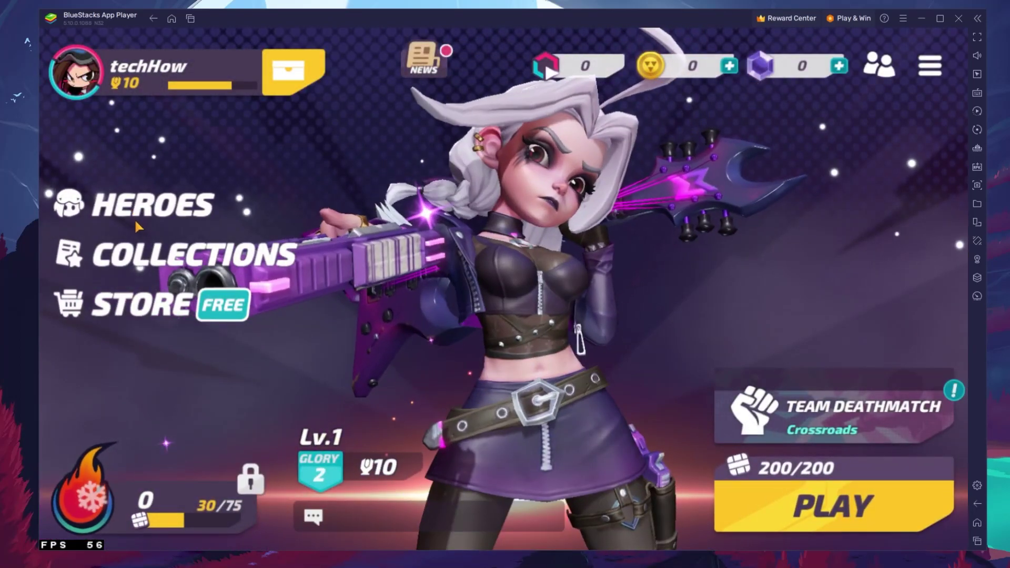
pyautogui.click(130, 203)
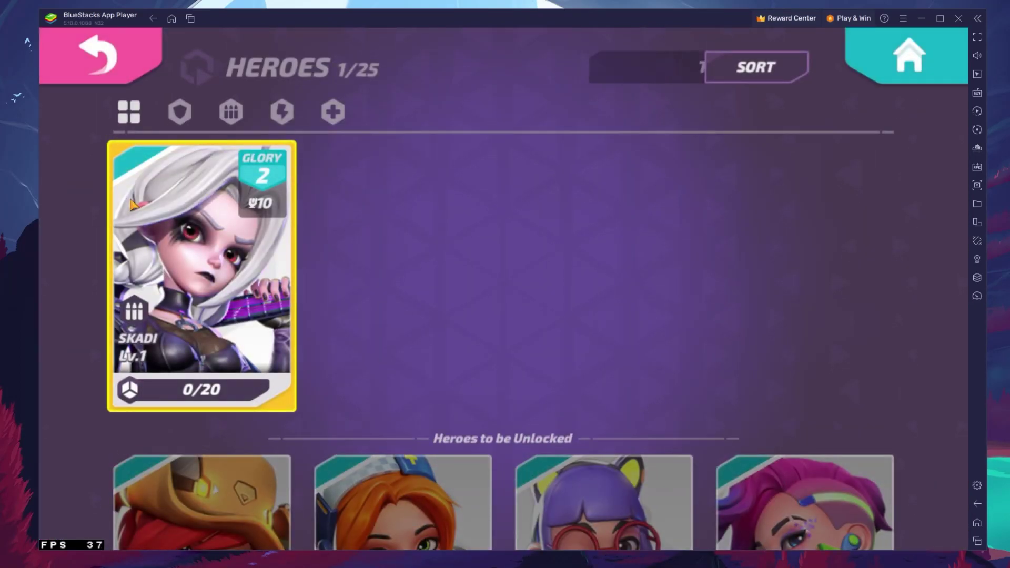
pyautogui.moveTo(453, 408)
pyautogui.mouseDown()
pyautogui.moveTo(451, 252)
pyautogui.moveTo(259, 322)
pyautogui.mouseUp()
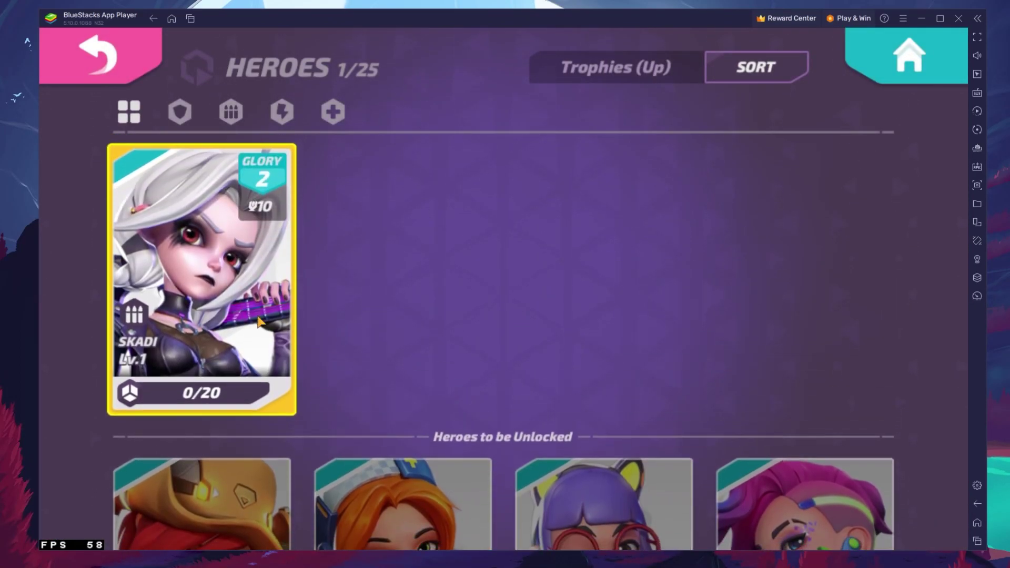
pyautogui.click(259, 322)
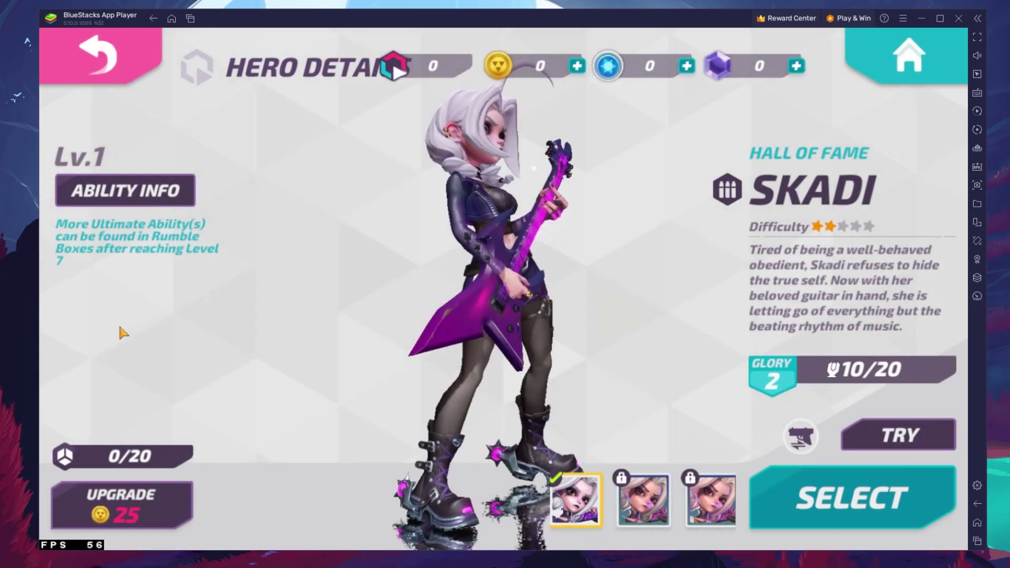
pyautogui.click(889, 67)
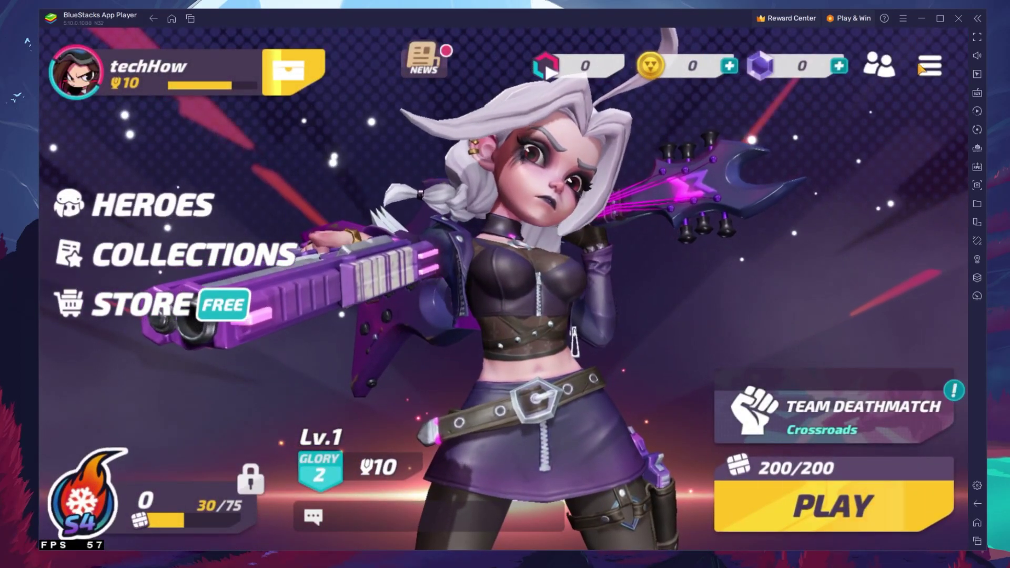
pyautogui.click(978, 523)
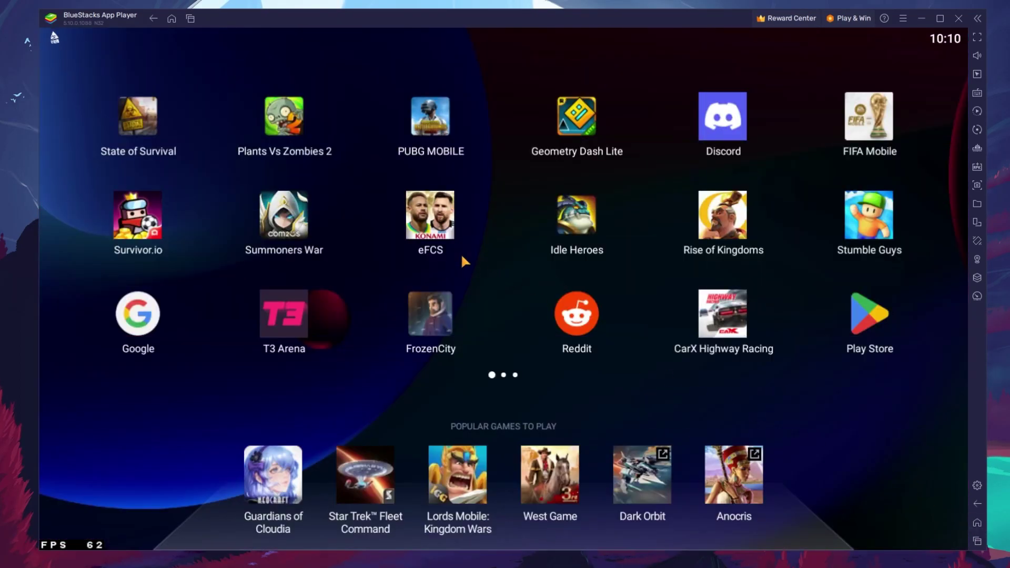
pyautogui.moveTo(461, 257); pyautogui.dragTo(117, 252)
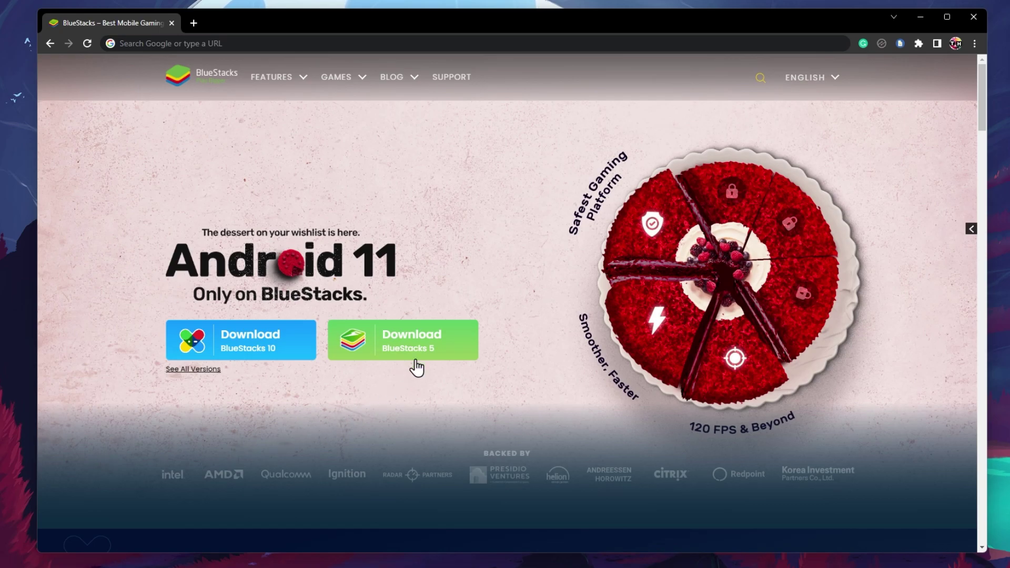
# Download the BlueStacks 5 installer in Chrome, run the .exe, and minimize the browser
pyautogui.click(442, 347)
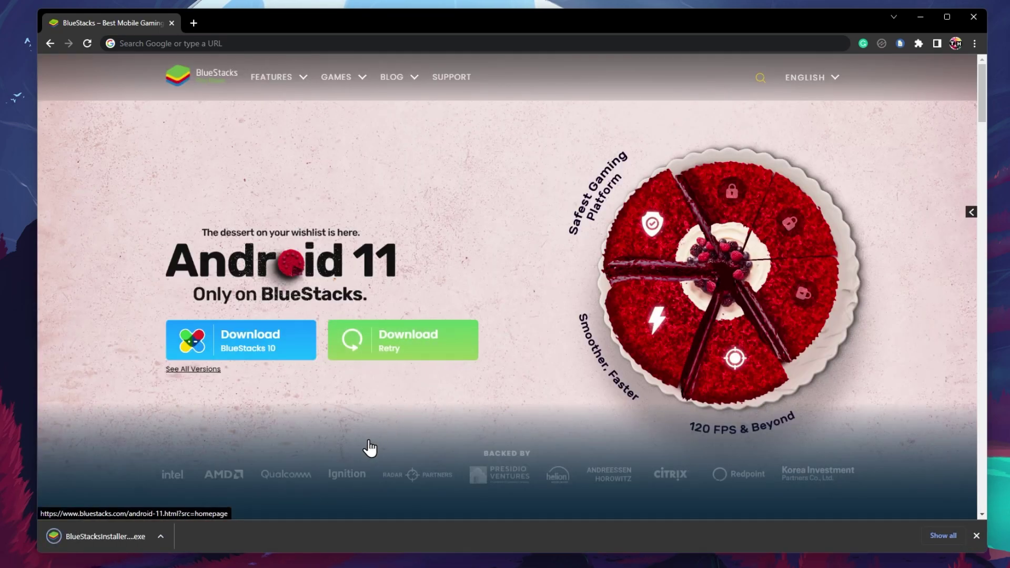
pyautogui.click(161, 537)
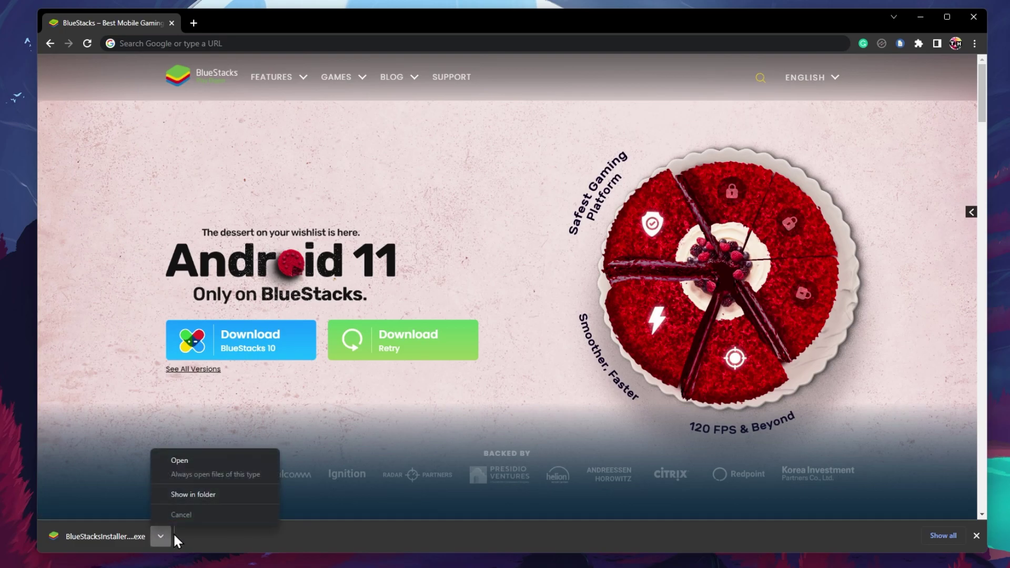
pyautogui.click(221, 461)
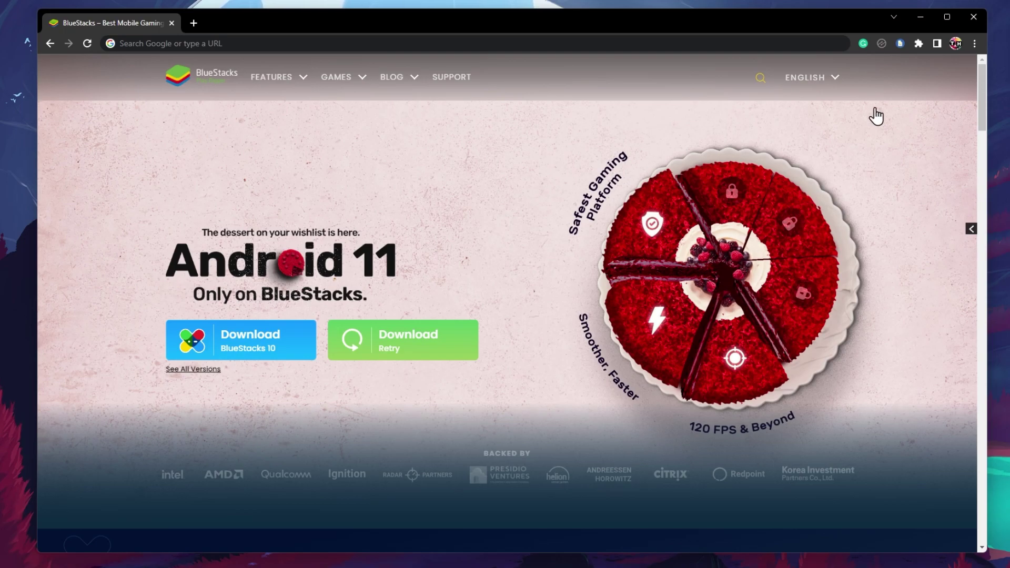
pyautogui.click(920, 16)
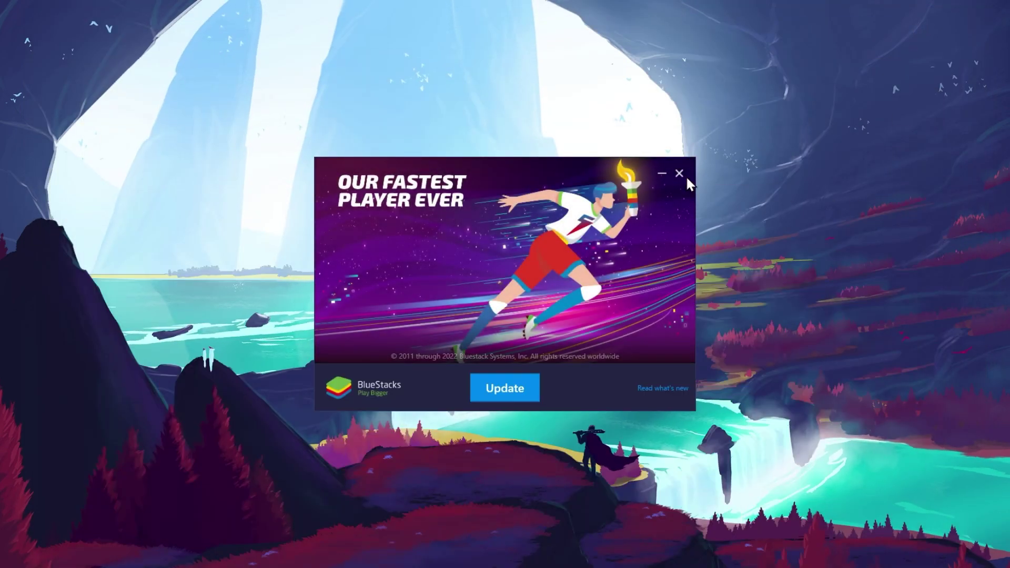
# Close the BlueStacks update prompt with its X button
pyautogui.click(679, 173)
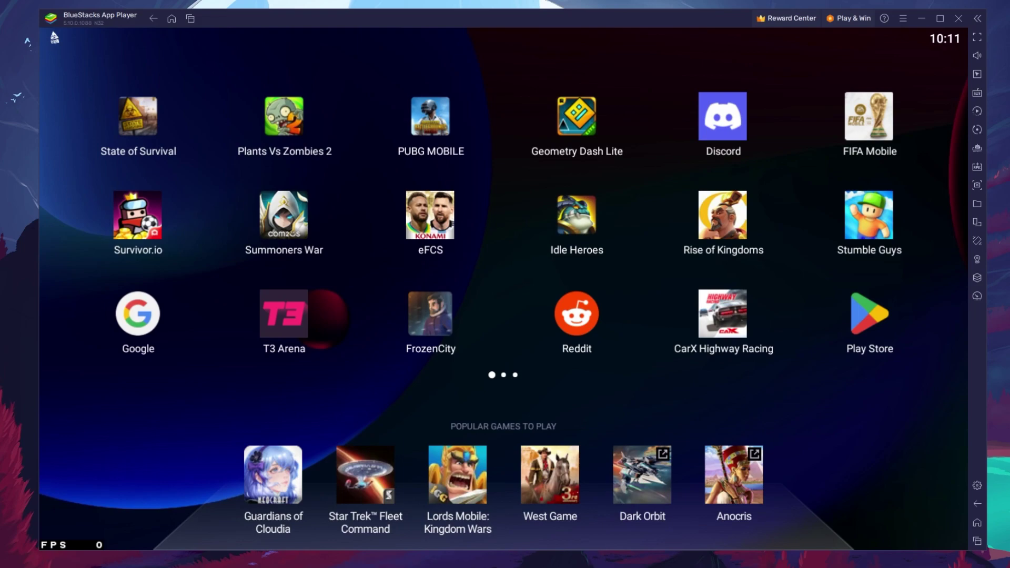
pyautogui.click(857, 324)
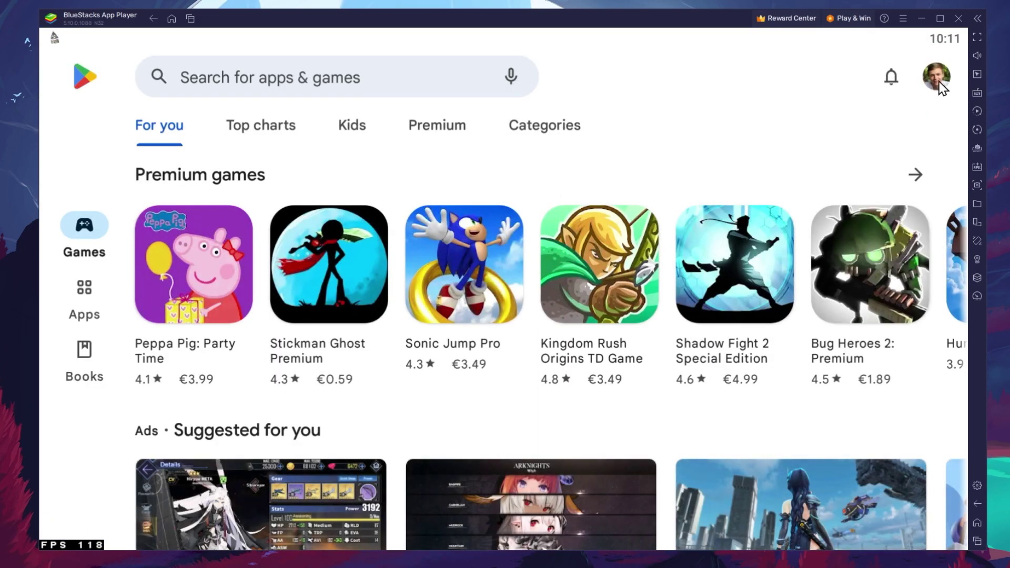
pyautogui.click(314, 81)
pyautogui.write('t')
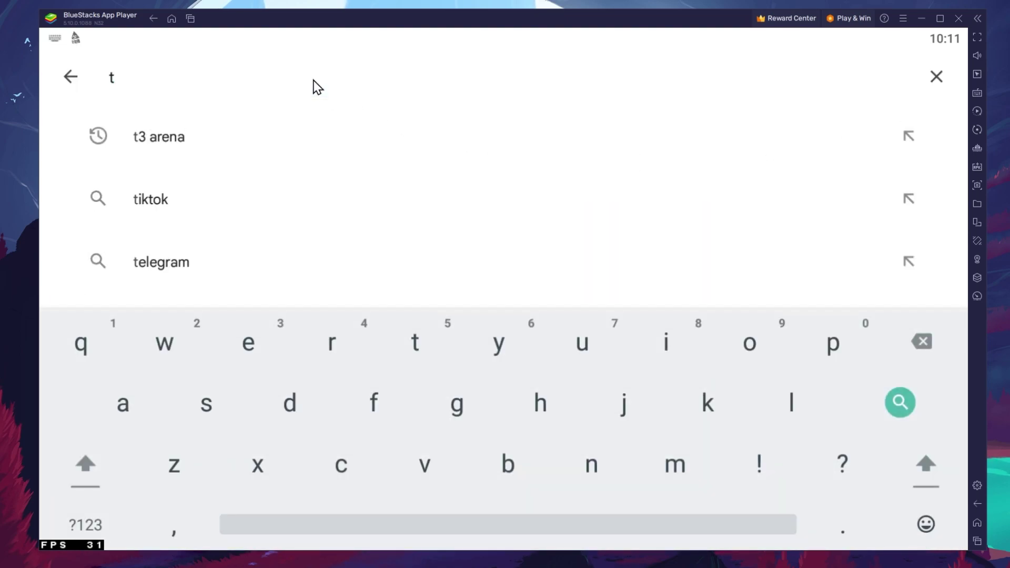
pyautogui.click(153, 144)
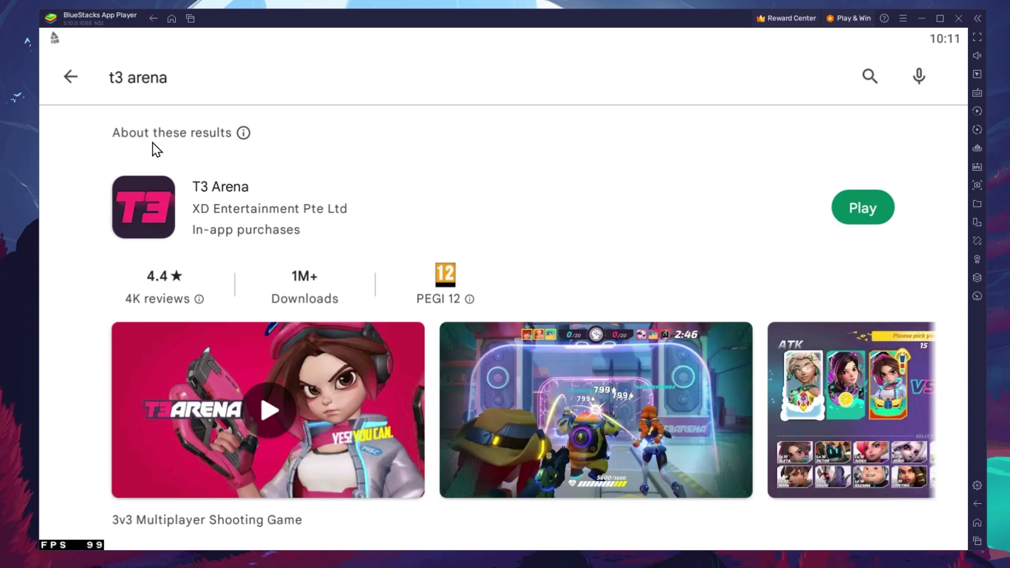
pyautogui.click(135, 194)
pyautogui.scroll(-10, 412, 428)
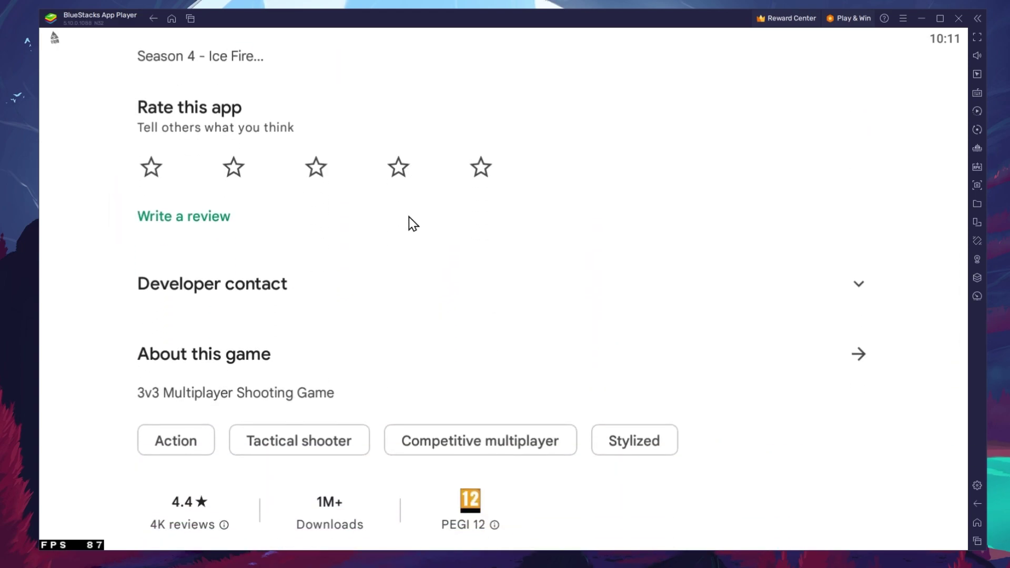
pyautogui.scroll(-3, 418, 231)
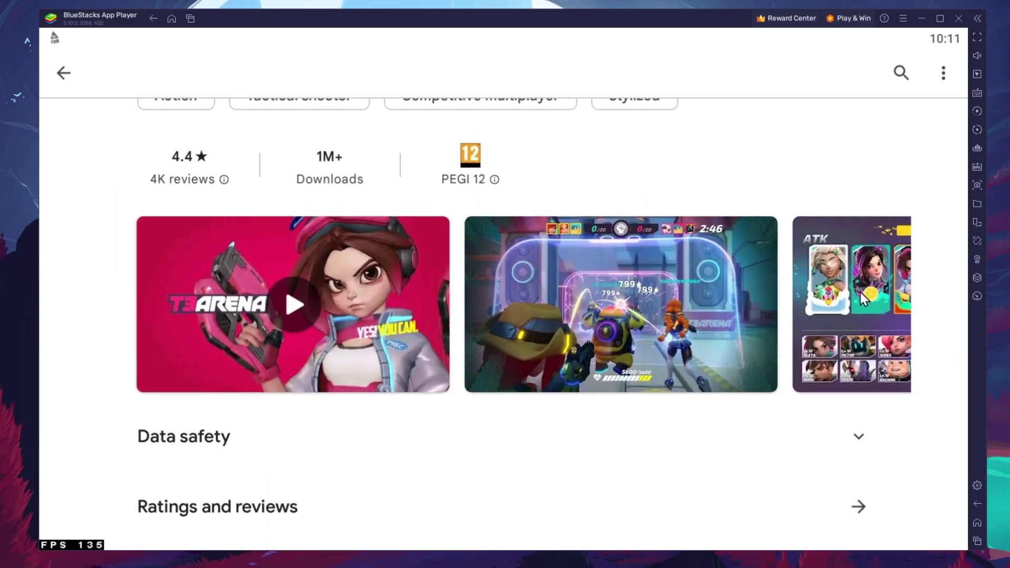
pyautogui.moveTo(861, 292); pyautogui.dragTo(333, 293)
pyautogui.scroll(10, 626, 536)
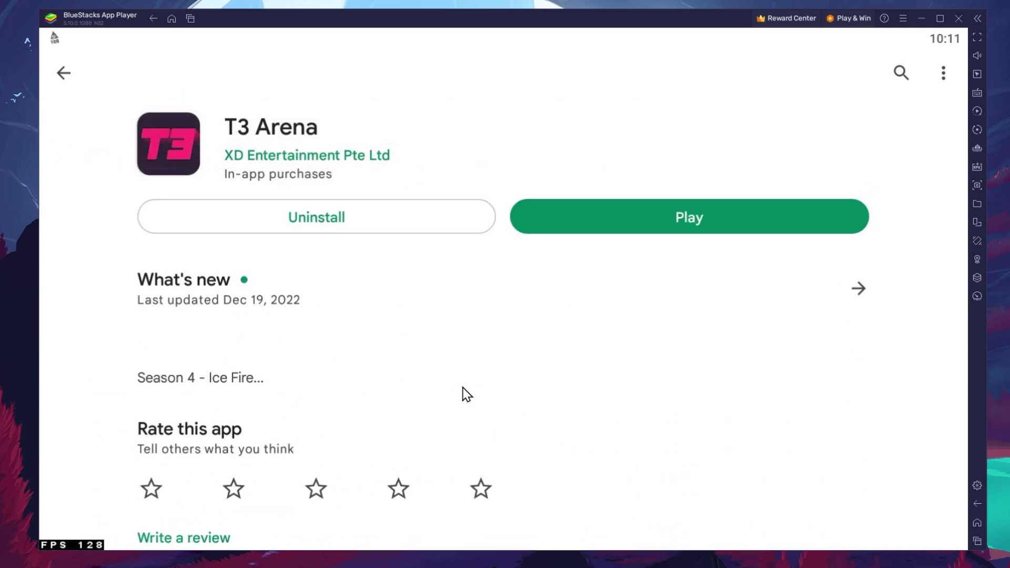
# Open BlueStacks Performance settings, keep CPU allocation at High (4 Cores), and view memory options
pyautogui.click(980, 526)
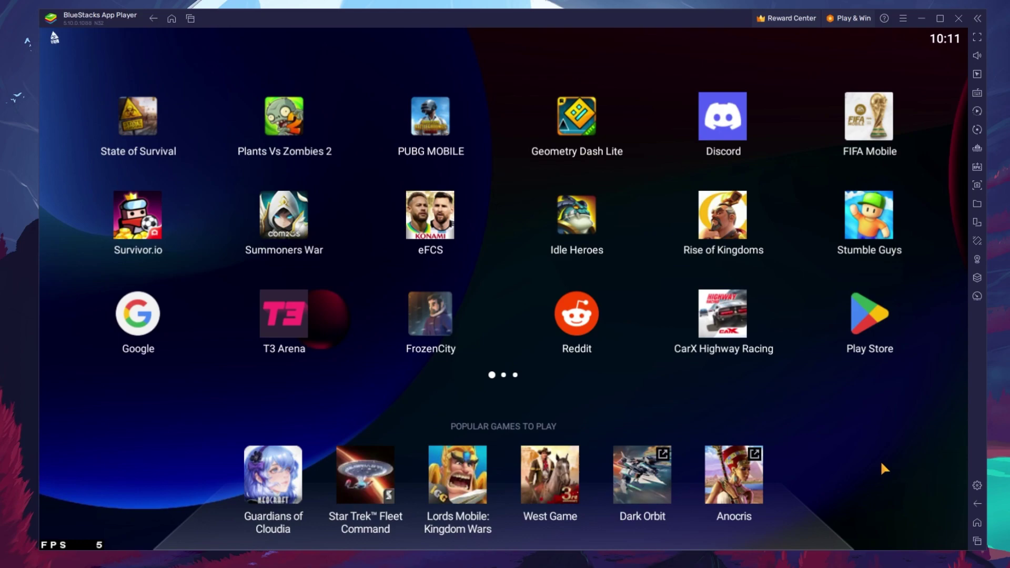
pyautogui.click(977, 489)
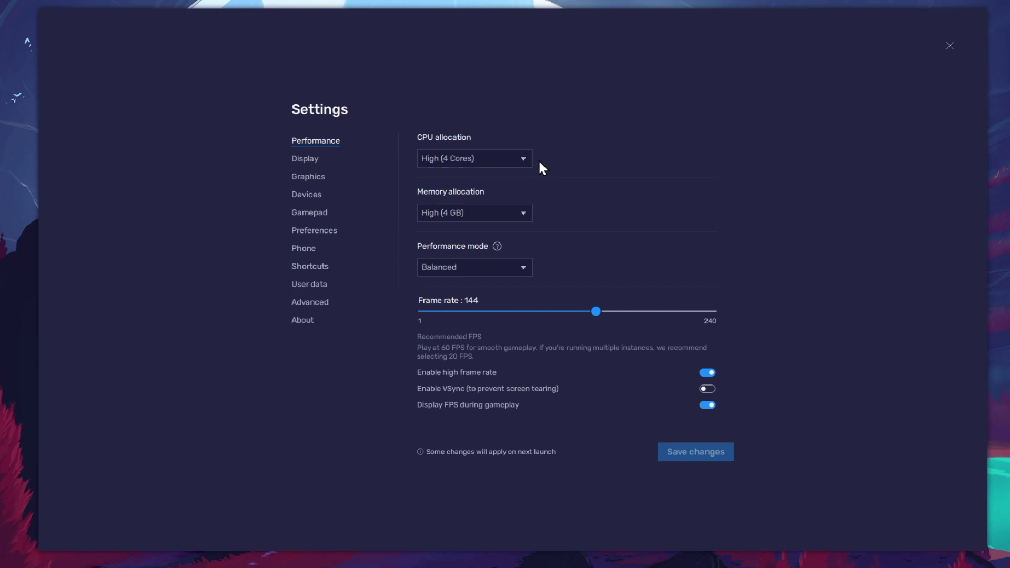
pyautogui.click(521, 160)
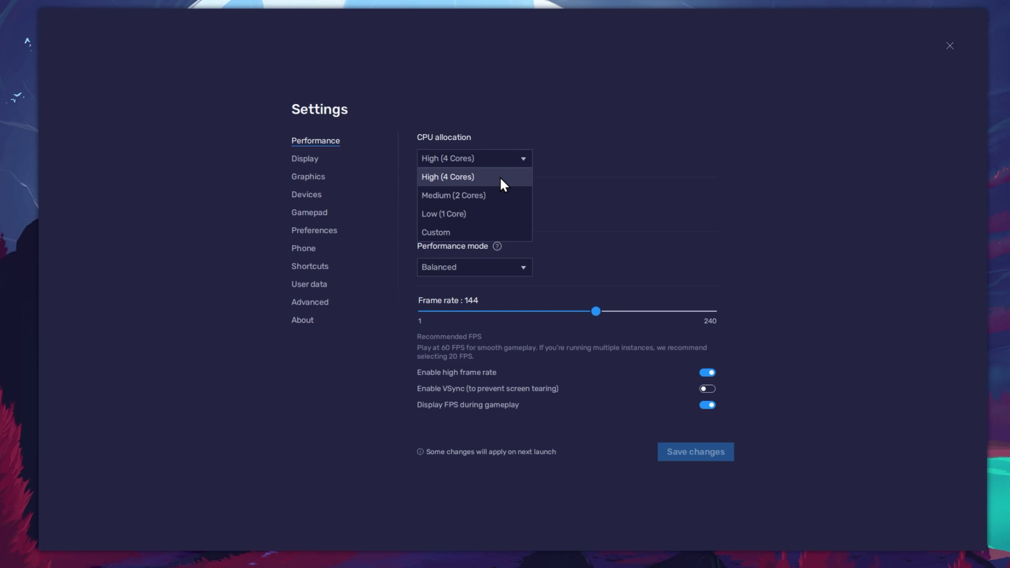
pyautogui.click(547, 165)
pyautogui.click(524, 217)
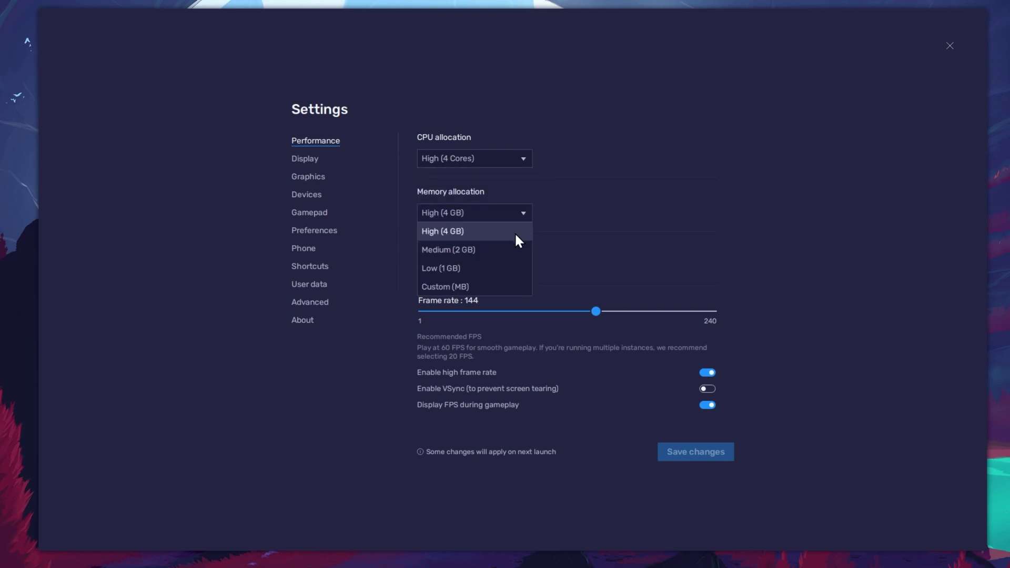
pyautogui.scroll(-1, 514, 258)
pyautogui.scroll(1, 506, 258)
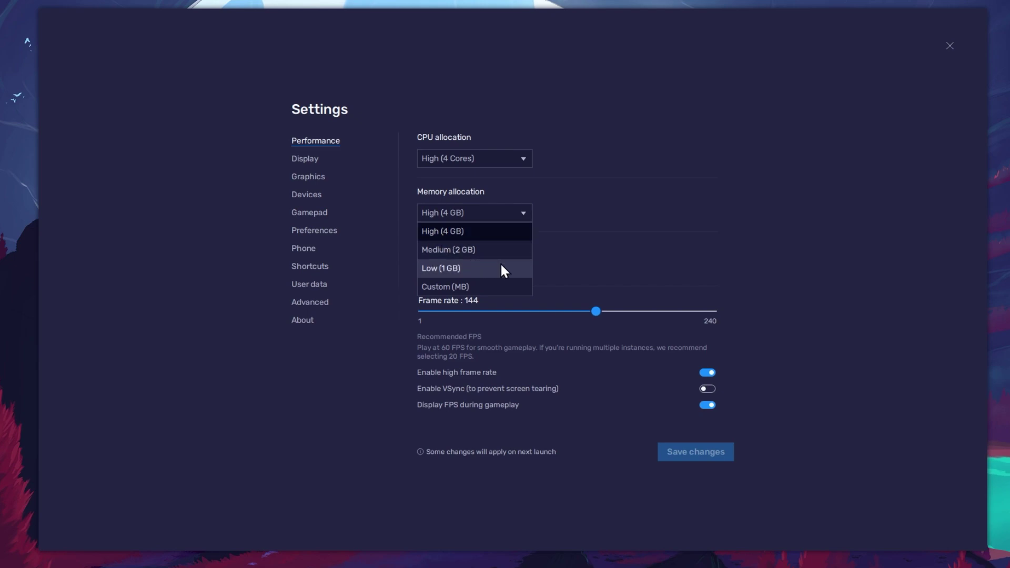
# Keep High (4 GB) memory and Balanced mode, then raise the frame rate to 144 FPS
pyautogui.click(569, 224)
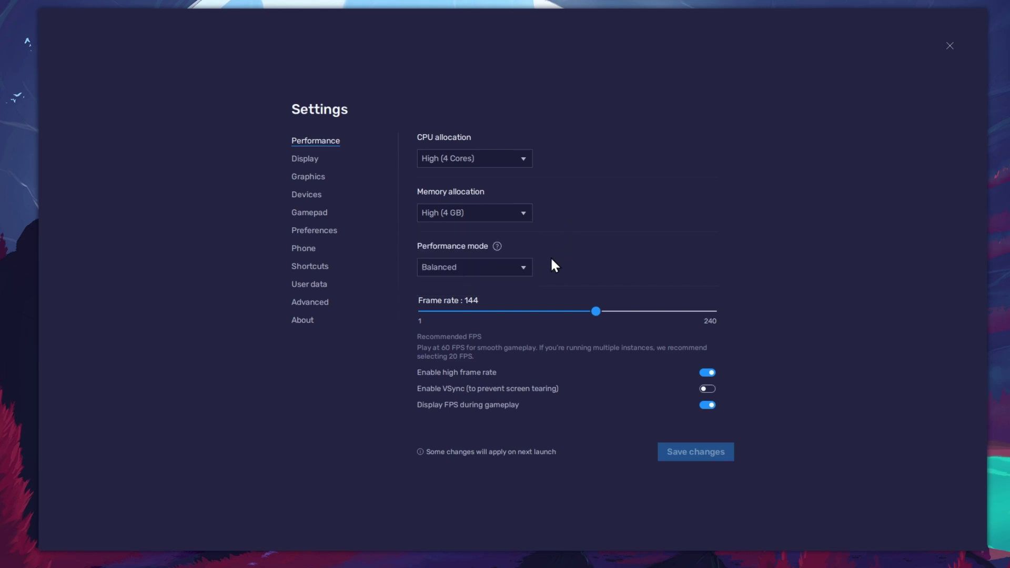
pyautogui.click(527, 266)
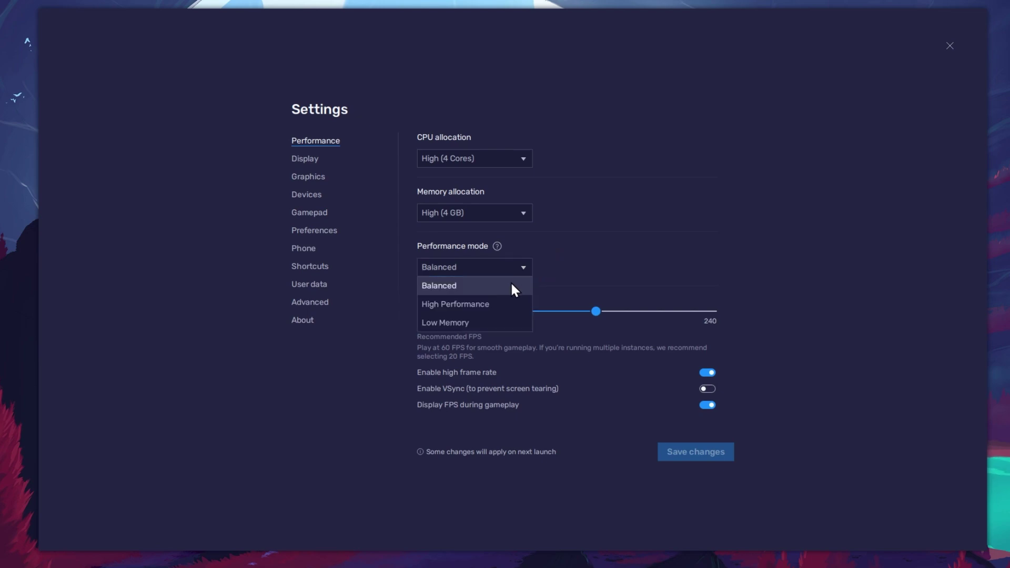
pyautogui.click(567, 262)
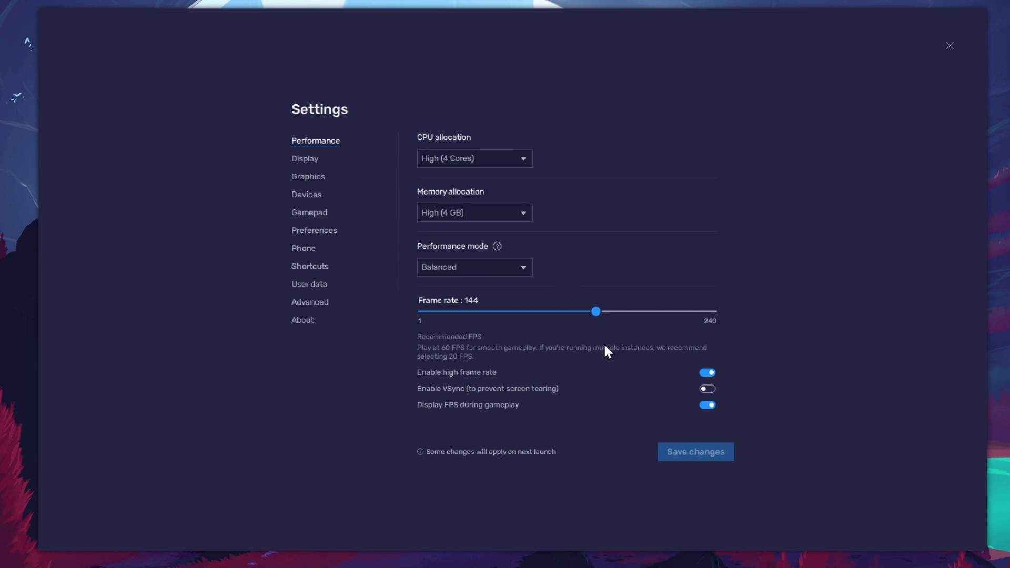
pyautogui.click(707, 373)
pyautogui.click(709, 372)
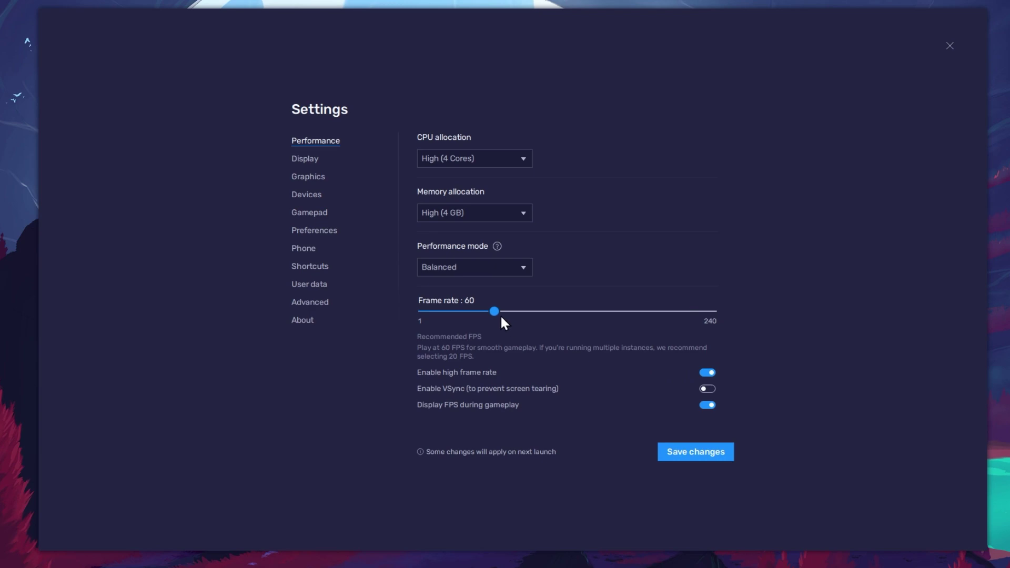
pyautogui.moveTo(501, 316); pyautogui.dragTo(597, 312)
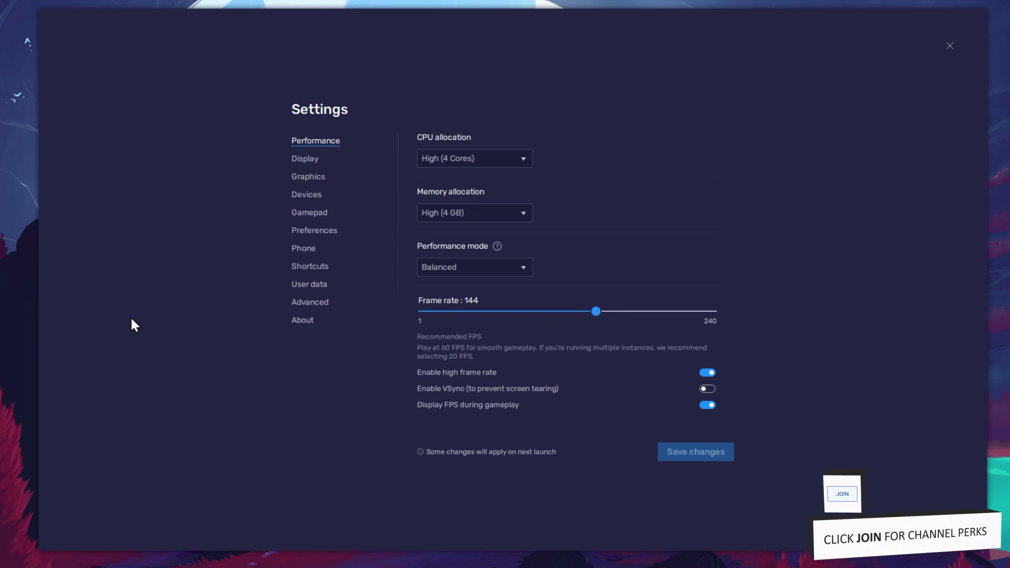
pyautogui.rightClick(7, 302)
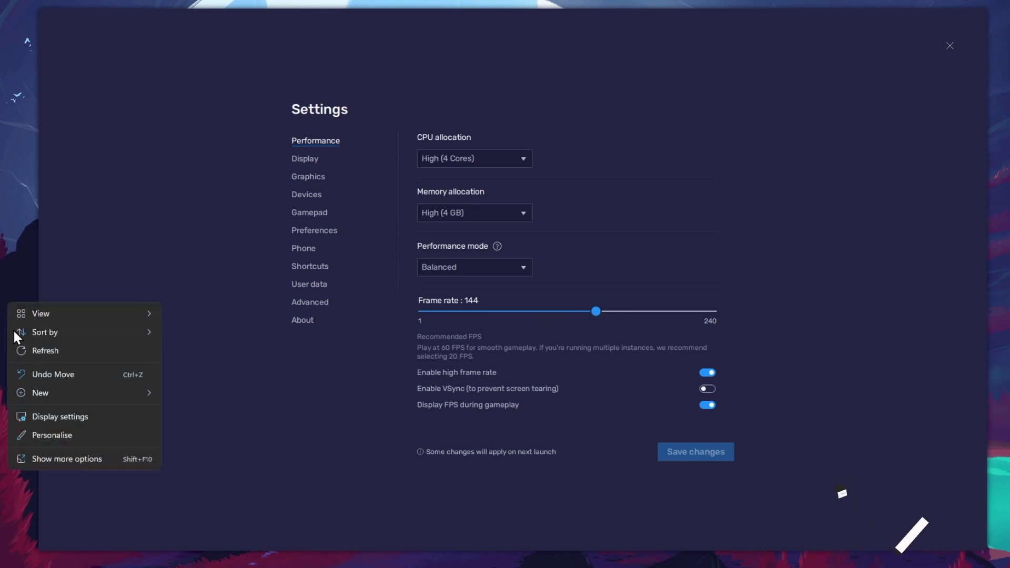
pyautogui.click(124, 417)
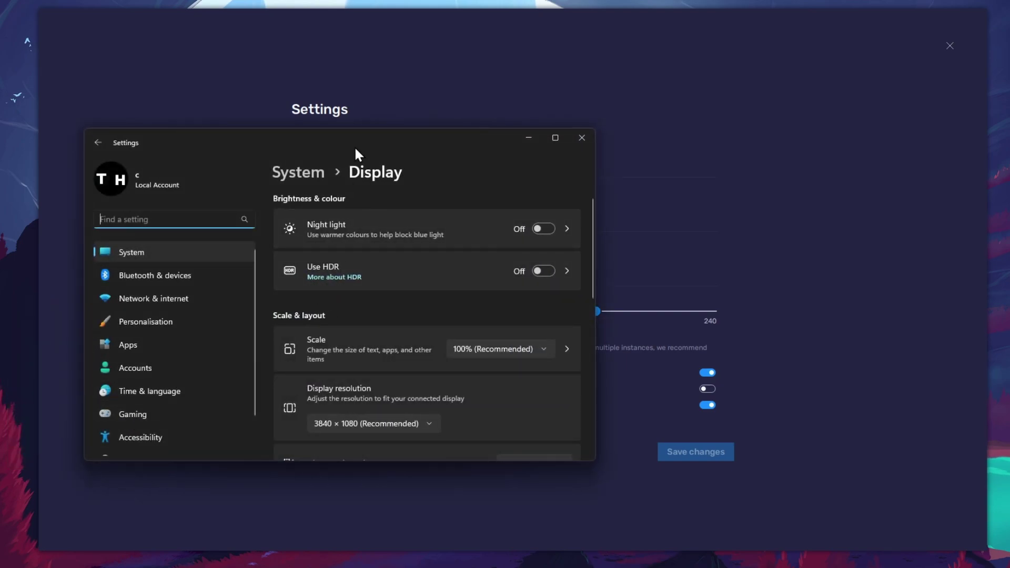
pyautogui.moveTo(358, 153); pyautogui.dragTo(532, 155)
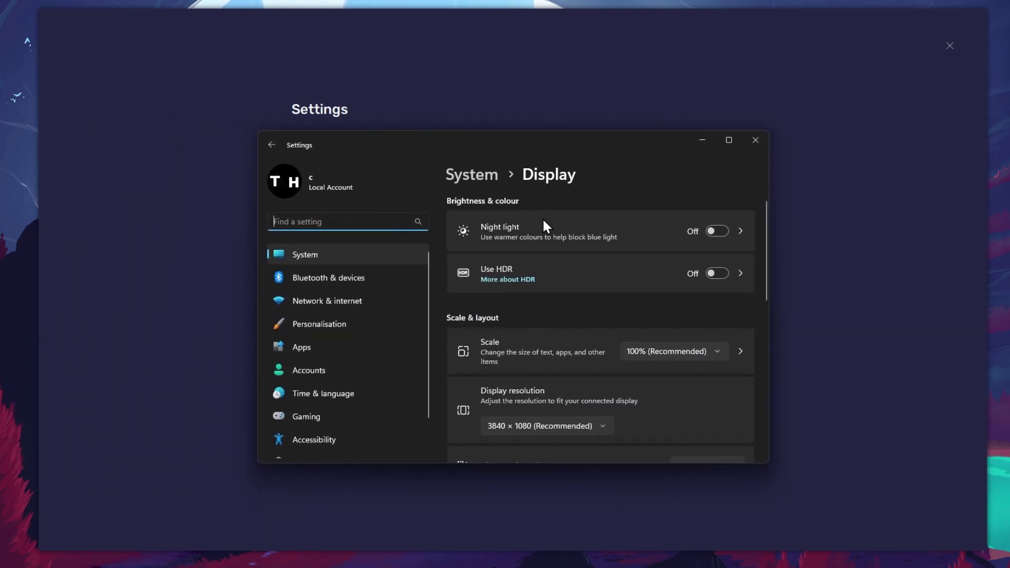
pyautogui.moveTo(766, 233); pyautogui.dragTo(774, 340)
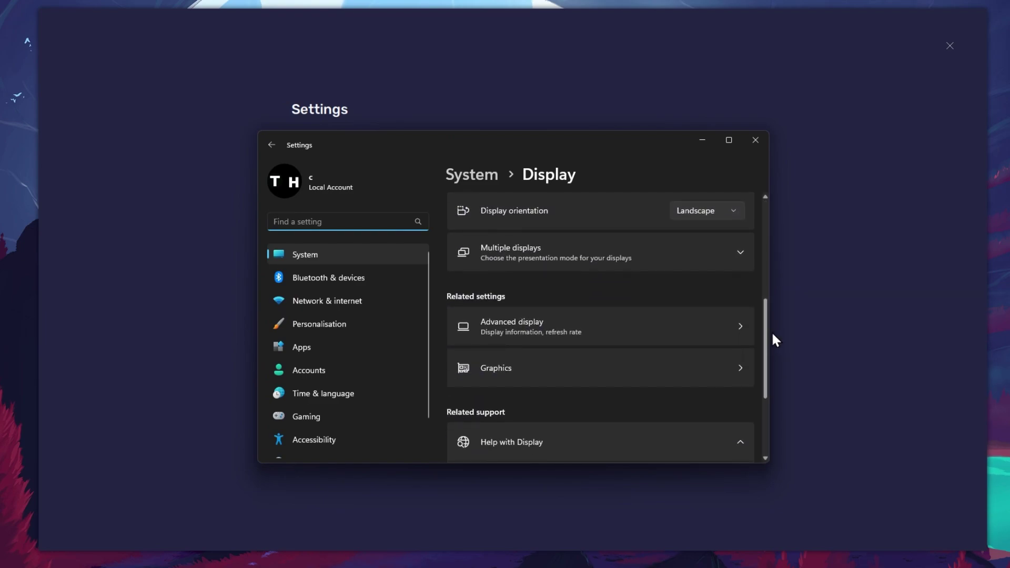
pyautogui.click(674, 334)
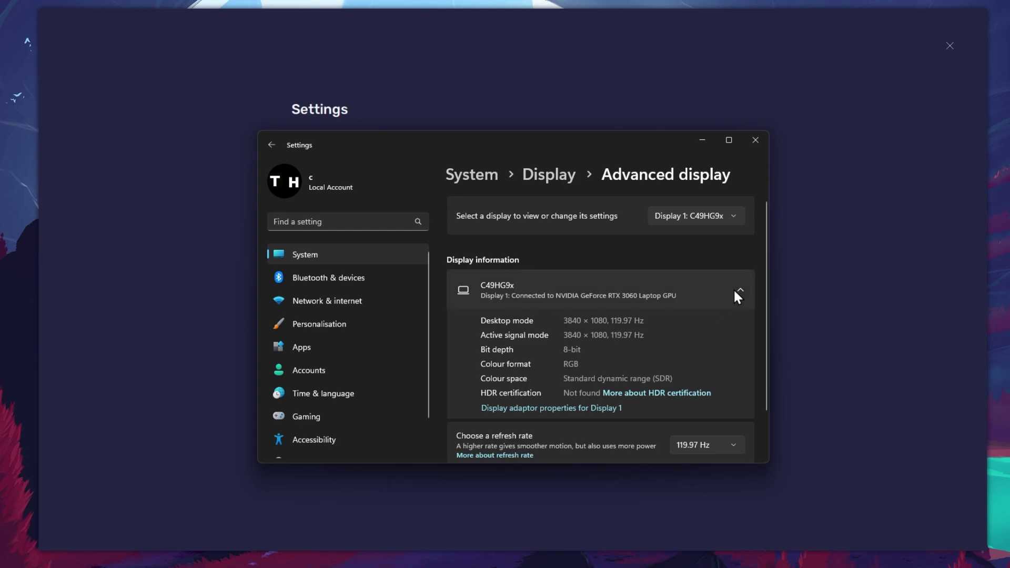
pyautogui.scroll(-2, 742, 337)
pyautogui.click(737, 394)
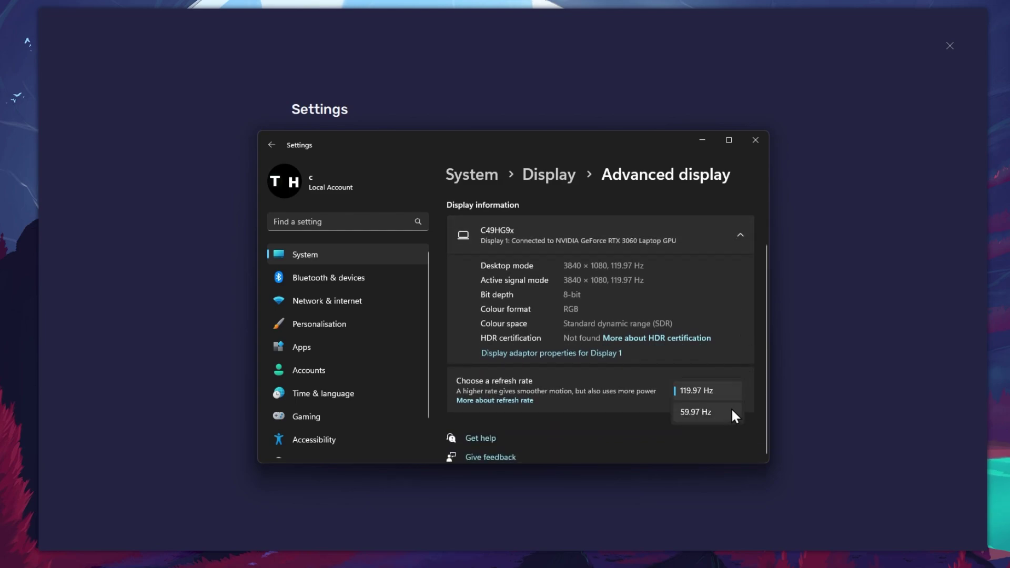
pyautogui.click(756, 395)
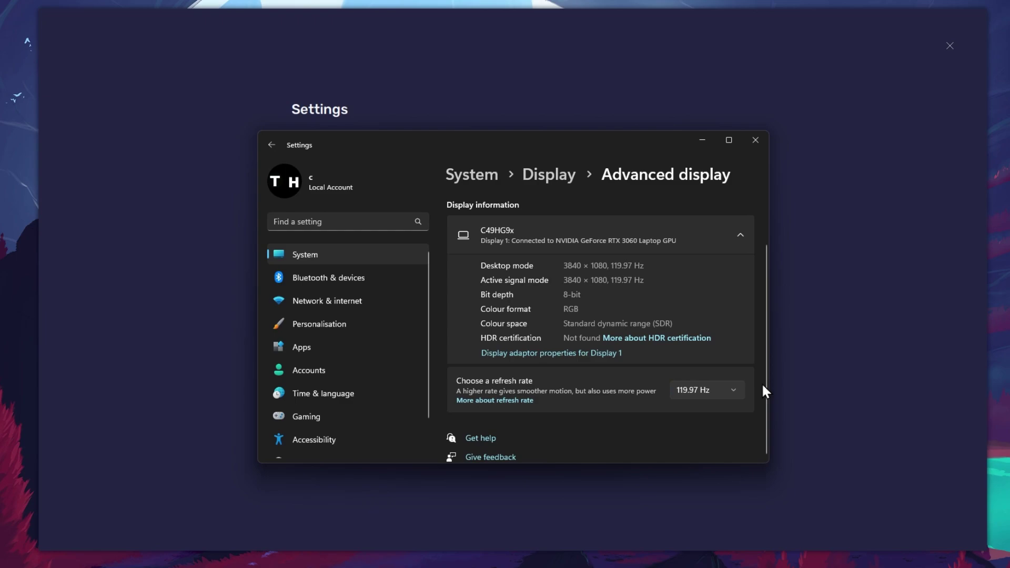
pyautogui.click(758, 146)
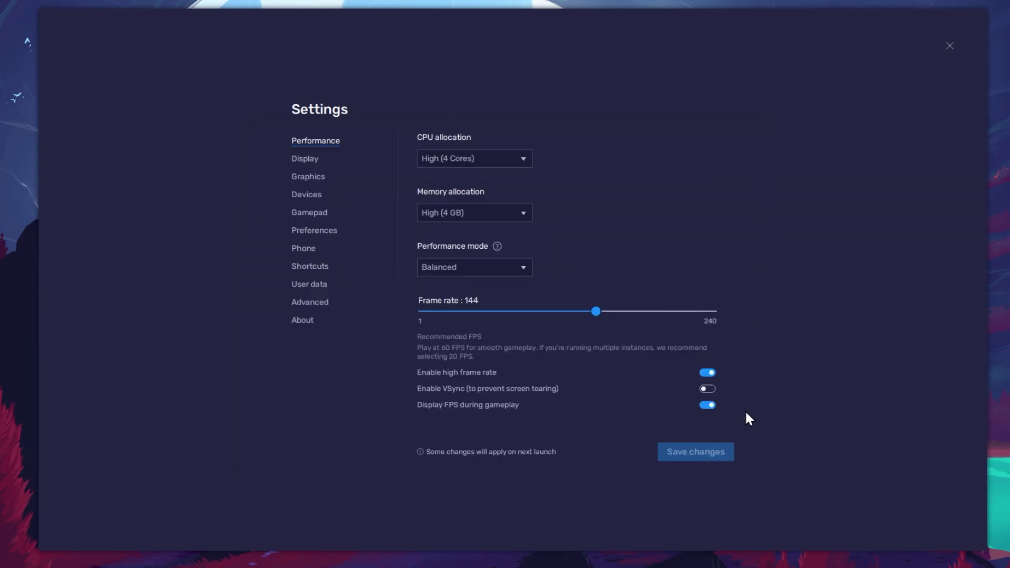
# Leave the FPS counter on, keep Landscape orientation and 1600 x 900 resolution, and close Settings
pyautogui.click(707, 405)
pyautogui.click(708, 405)
pyautogui.click(311, 161)
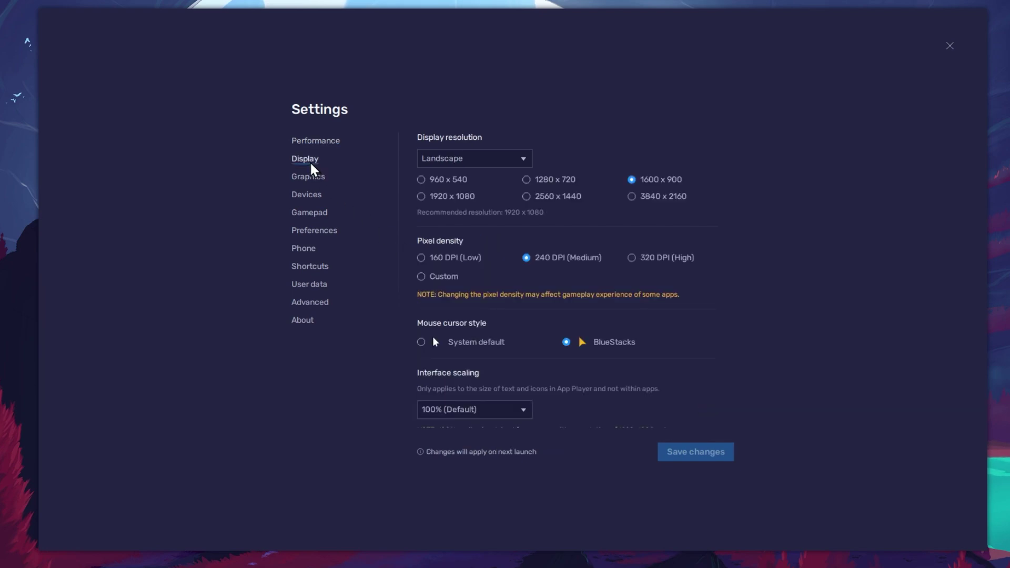
pyautogui.click(519, 160)
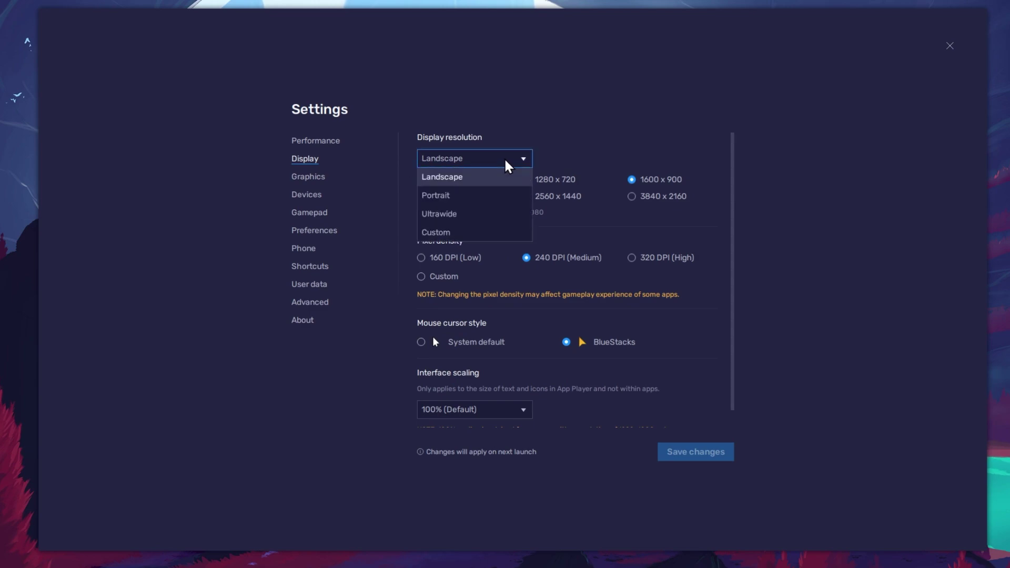
pyautogui.click(574, 164)
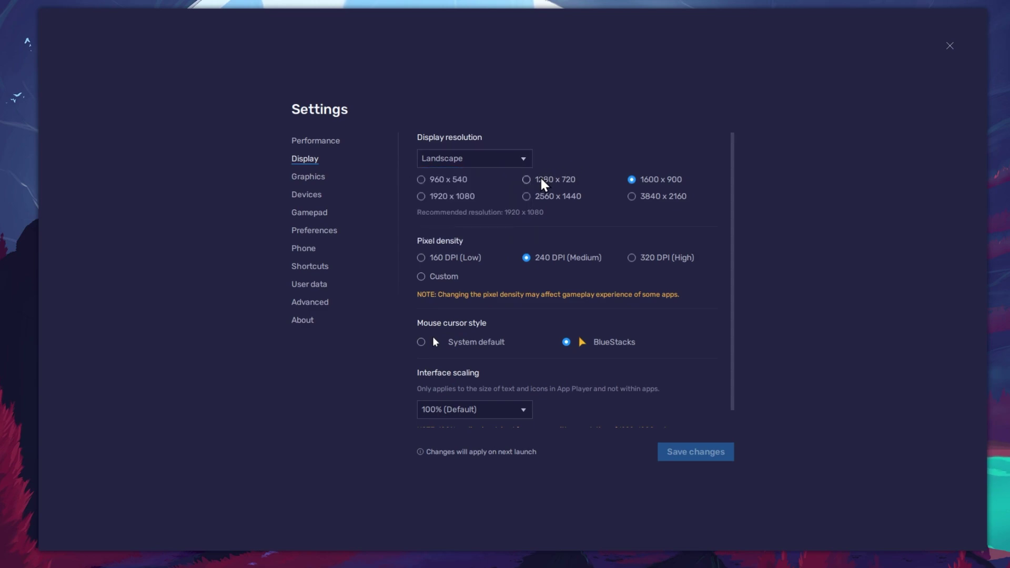
pyautogui.click(530, 182)
pyautogui.click(531, 196)
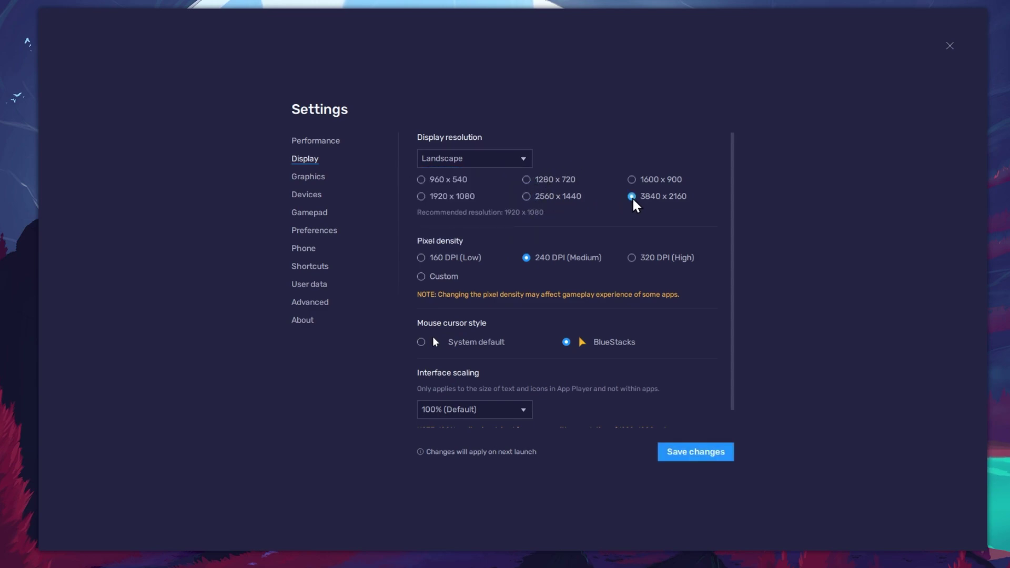
pyautogui.click(633, 181)
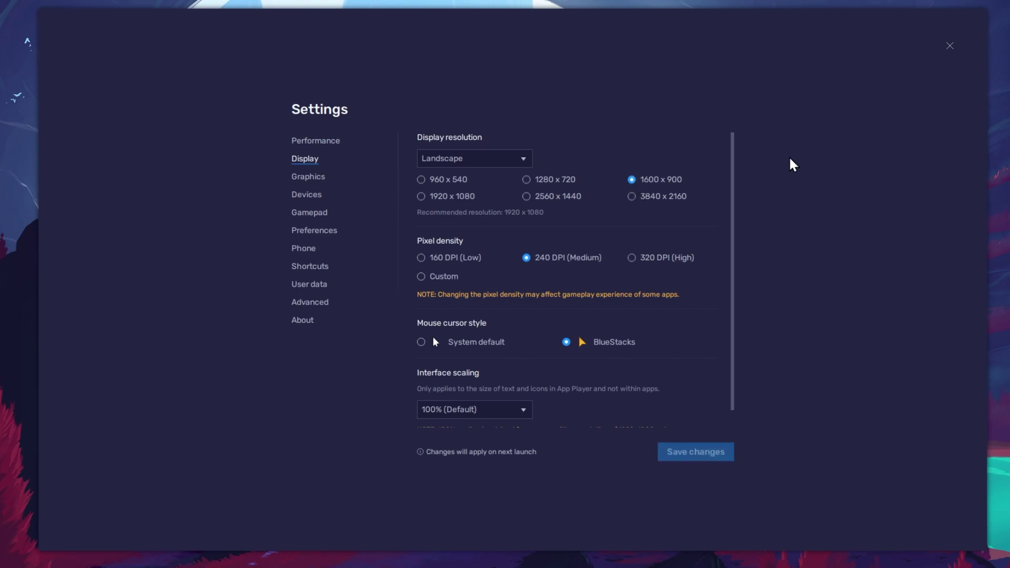
pyautogui.click(951, 46)
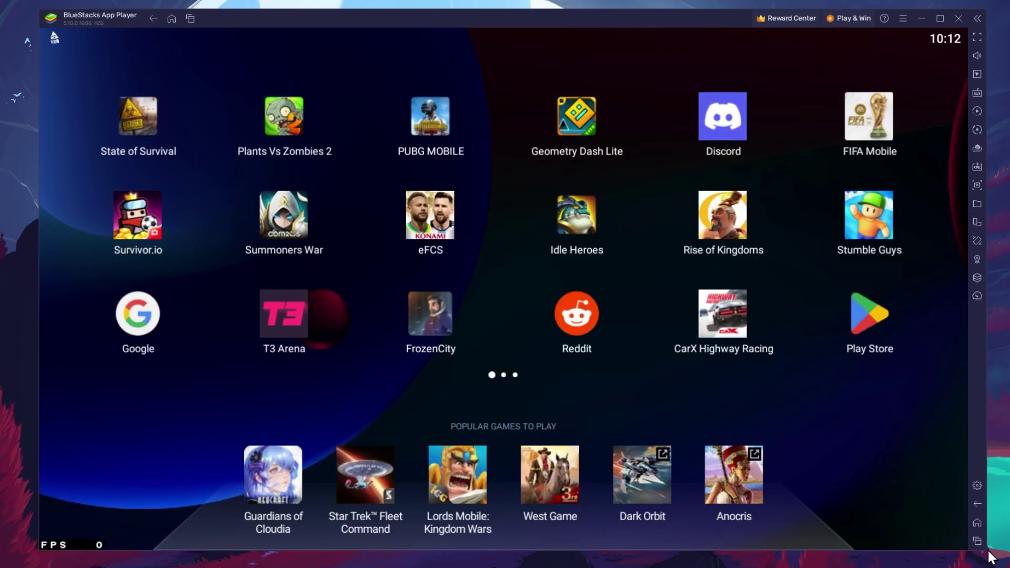
# Shrink the emulator window, launch T3 Arena, and open its Friends list
pyautogui.moveTo(985, 550)
pyautogui.mouseDown()
pyautogui.moveTo(900, 518)
pyautogui.moveTo(829, 467)
pyautogui.moveTo(983, 549)
pyautogui.mouseUp()
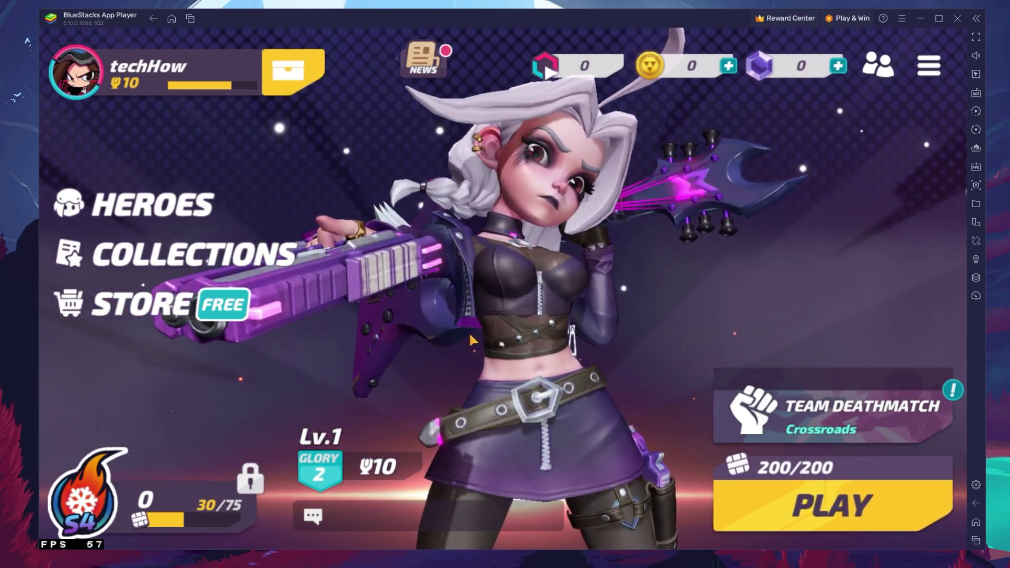
pyautogui.click(879, 64)
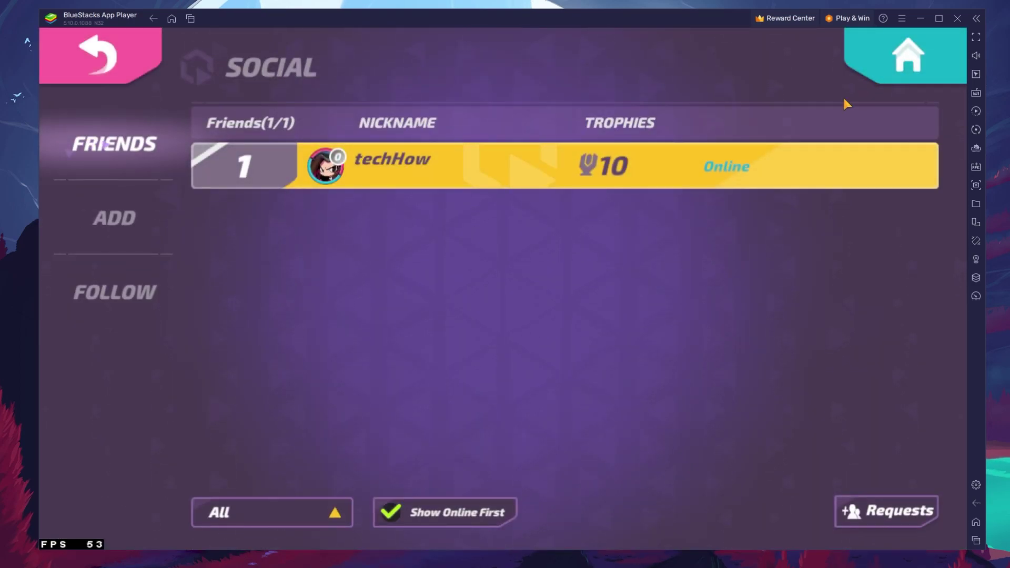
# Open T3 Arena Options, keep sensitivity acceleration off, review Assistive Options, then reach Graphics
pyautogui.click(127, 66)
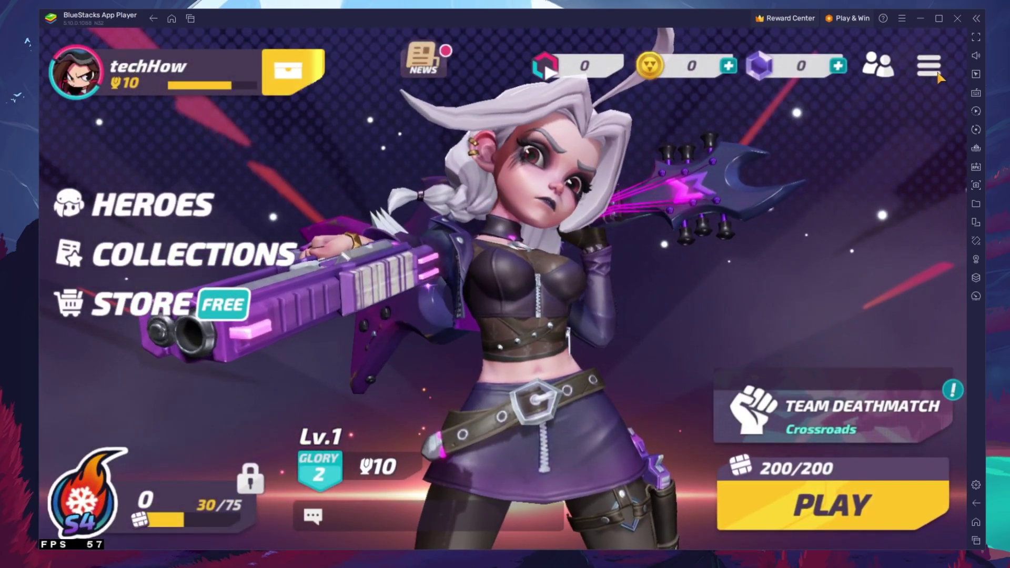
pyautogui.click(930, 71)
pyautogui.click(848, 127)
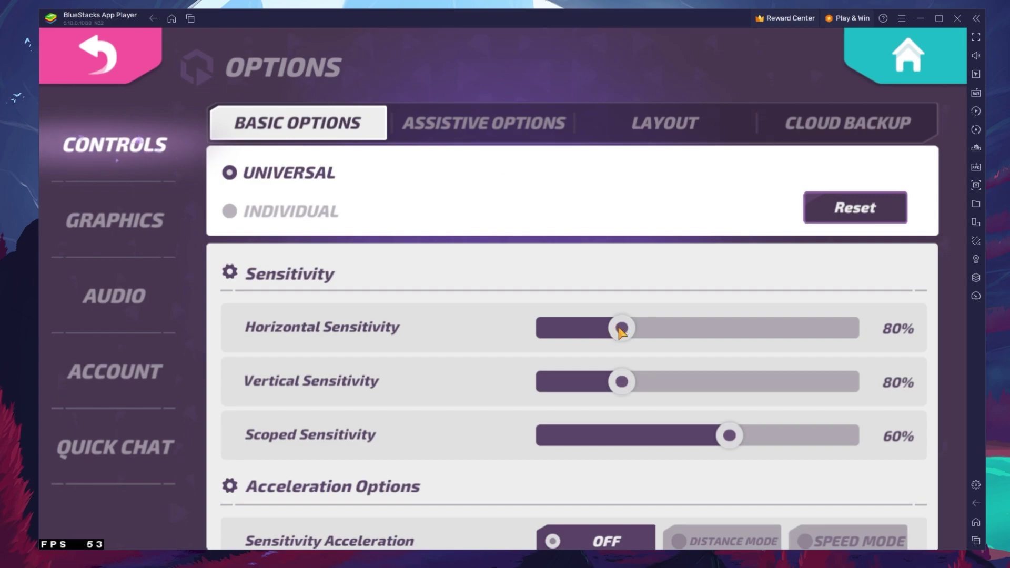
pyautogui.moveTo(497, 463)
pyautogui.mouseDown()
pyautogui.moveTo(467, 400)
pyautogui.moveTo(469, 180)
pyautogui.mouseUp()
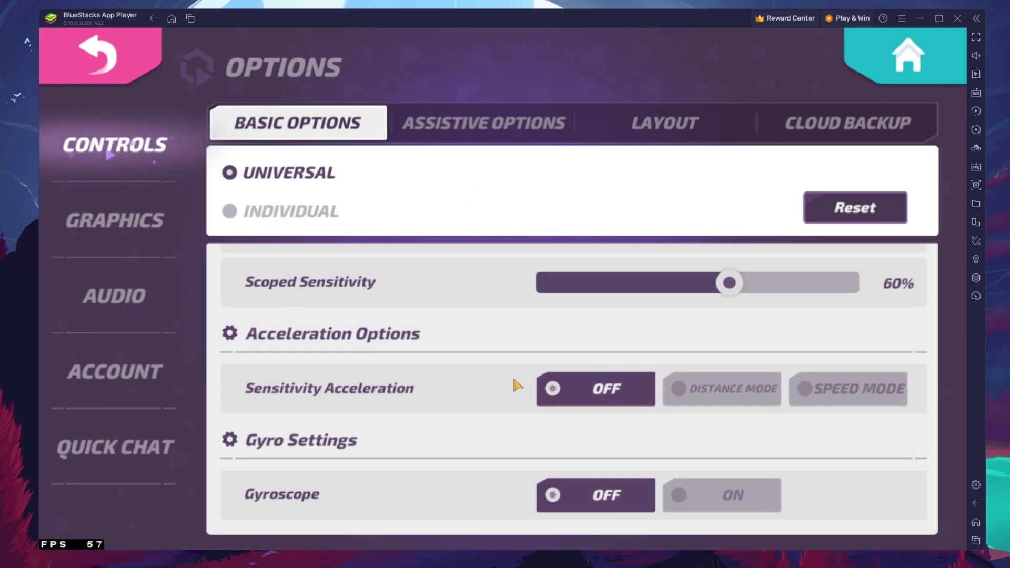
pyautogui.click(552, 390)
pyautogui.click(463, 135)
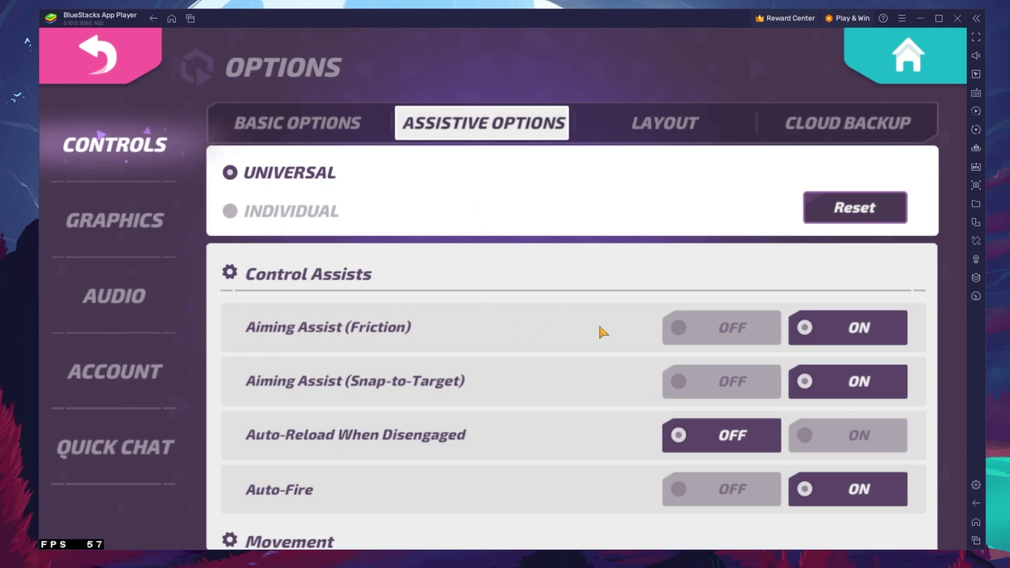
pyautogui.click(122, 232)
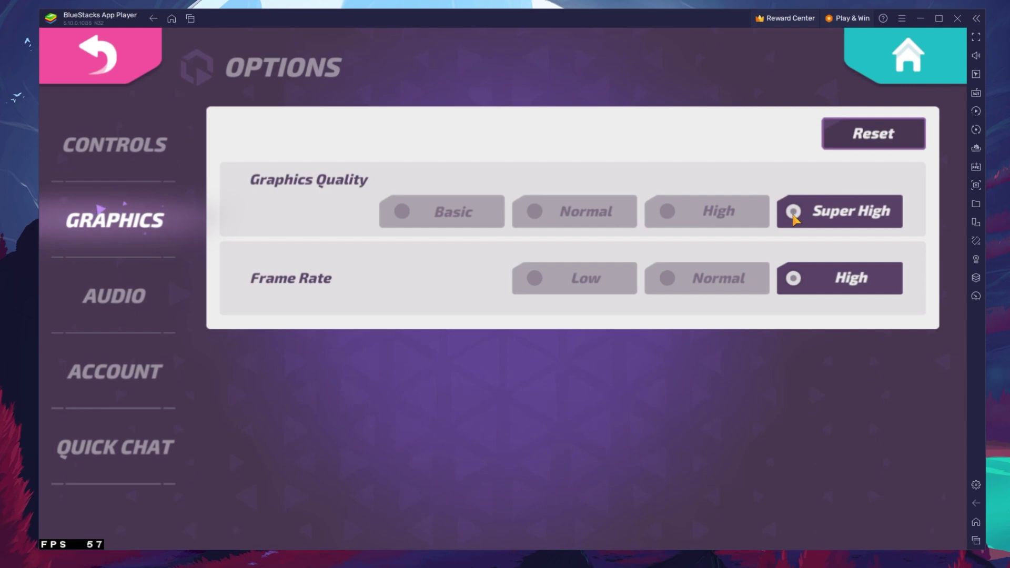
# Cycle graphics quality through Normal and High back to Super High, then exit to the lobby
pyautogui.click(537, 211)
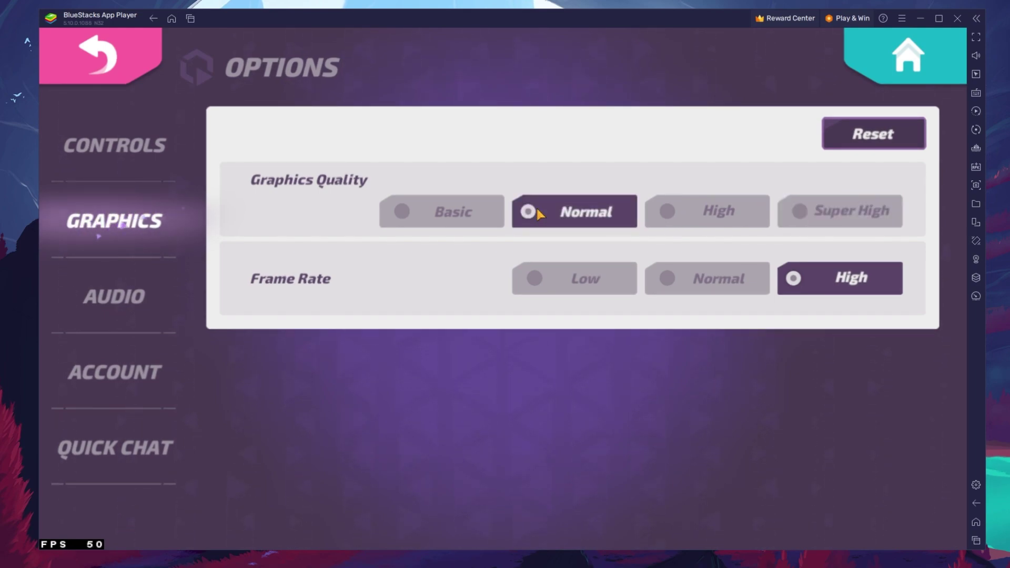
pyautogui.click(677, 210)
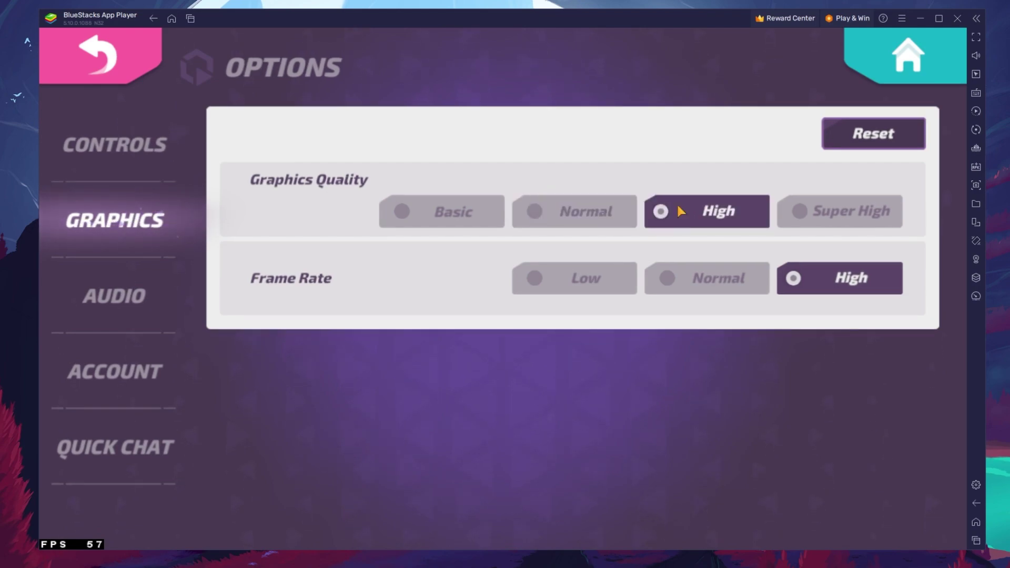
pyautogui.click(821, 222)
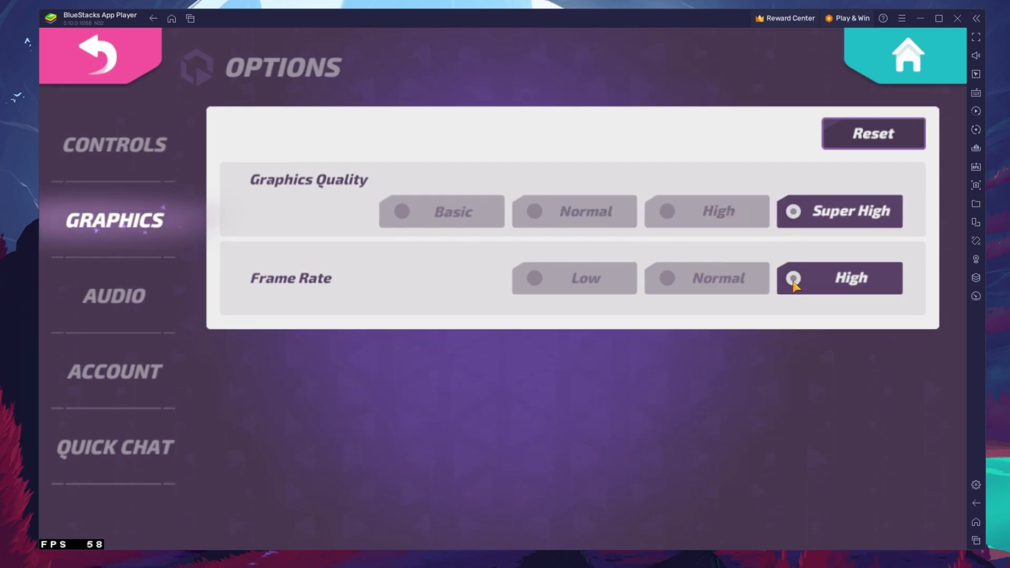
pyautogui.click(98, 82)
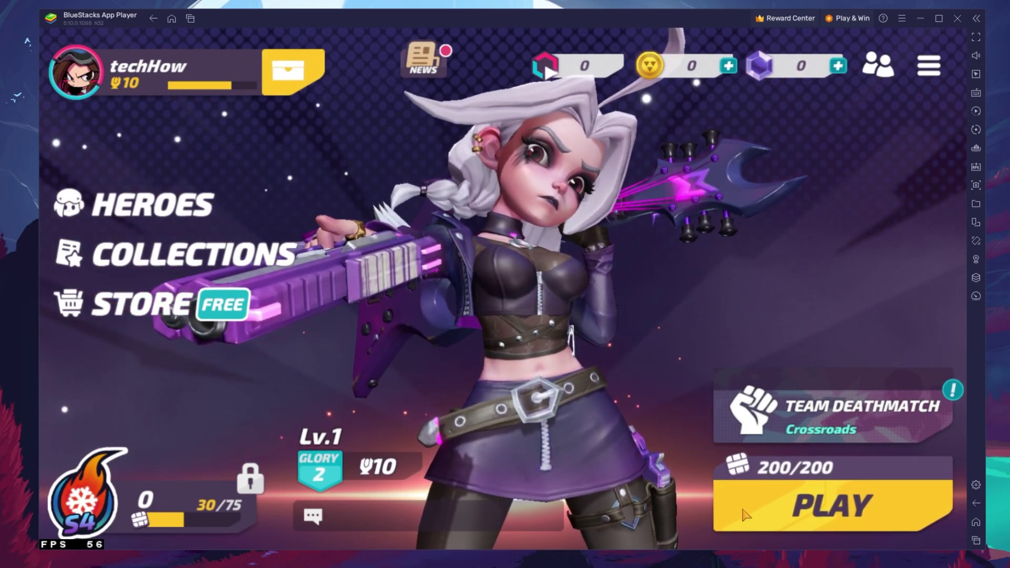
# Start Team Deathmatch matchmaking from the lobby's PLAY button
pyautogui.click(809, 506)
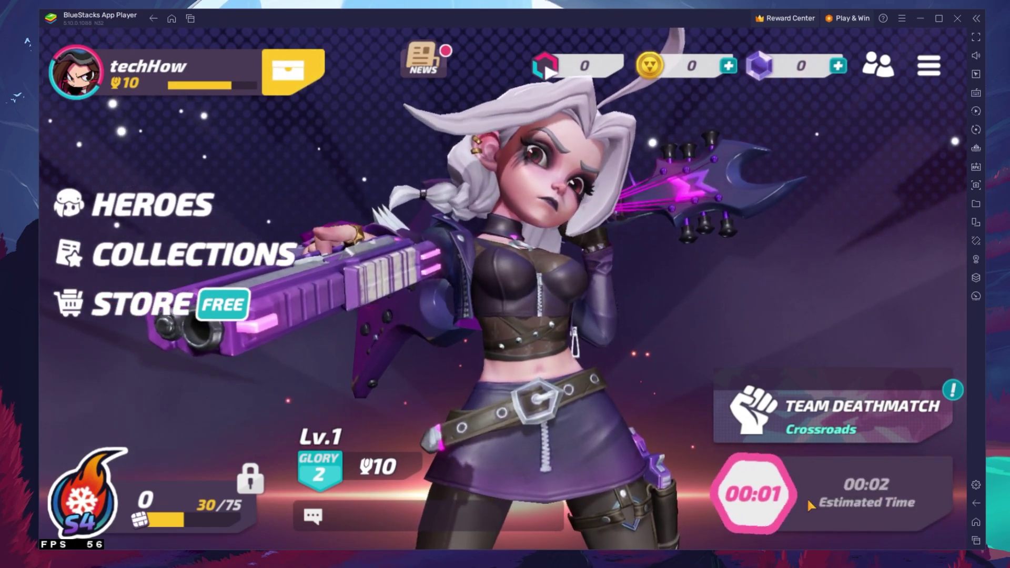